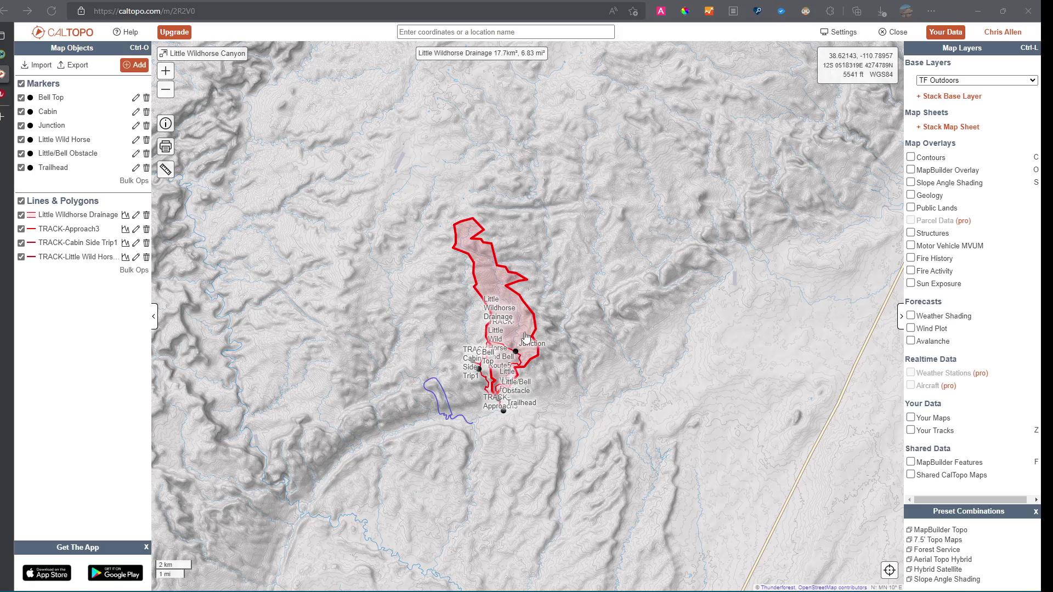
# Survey the drainage polygon, route, Trailhead and Little Wild Horse obstacle markers on the CalTopo map.
pyautogui.scroll(1, 506, 330)
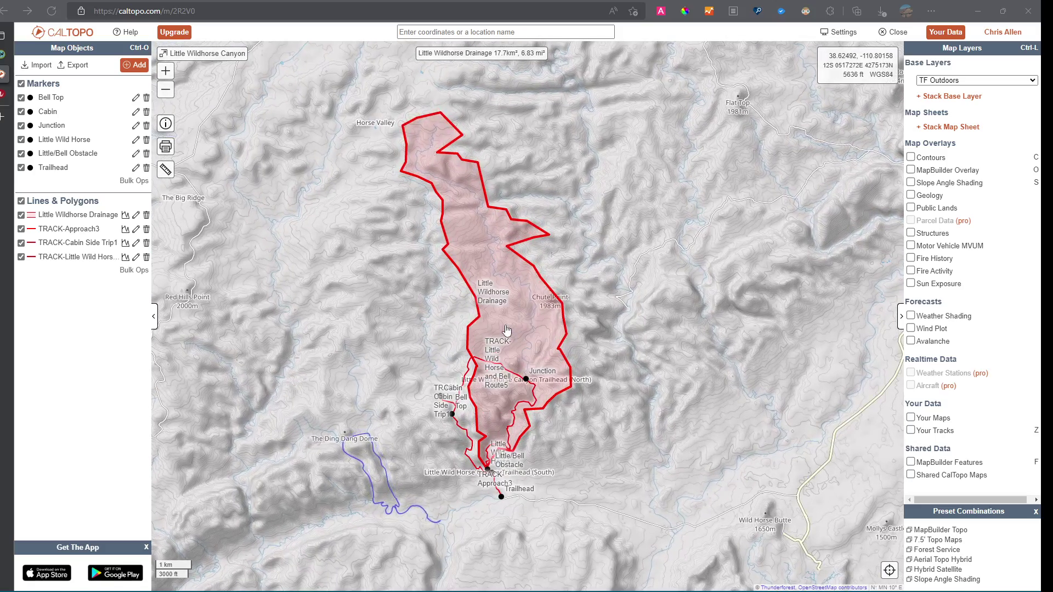
pyautogui.scroll(1, 506, 330)
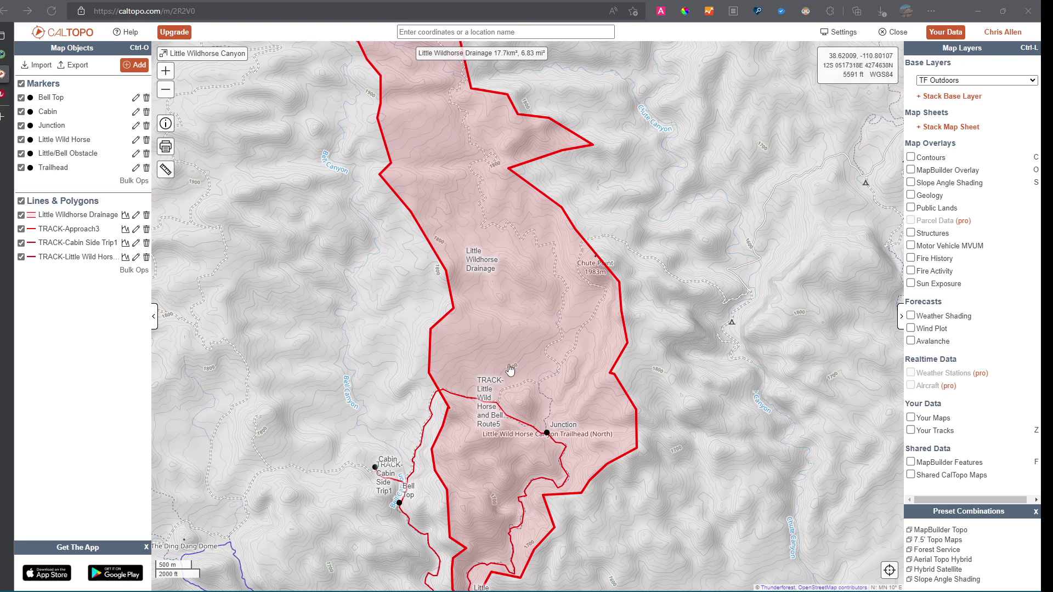
pyautogui.moveTo(657, 484); pyautogui.dragTo(635, 370)
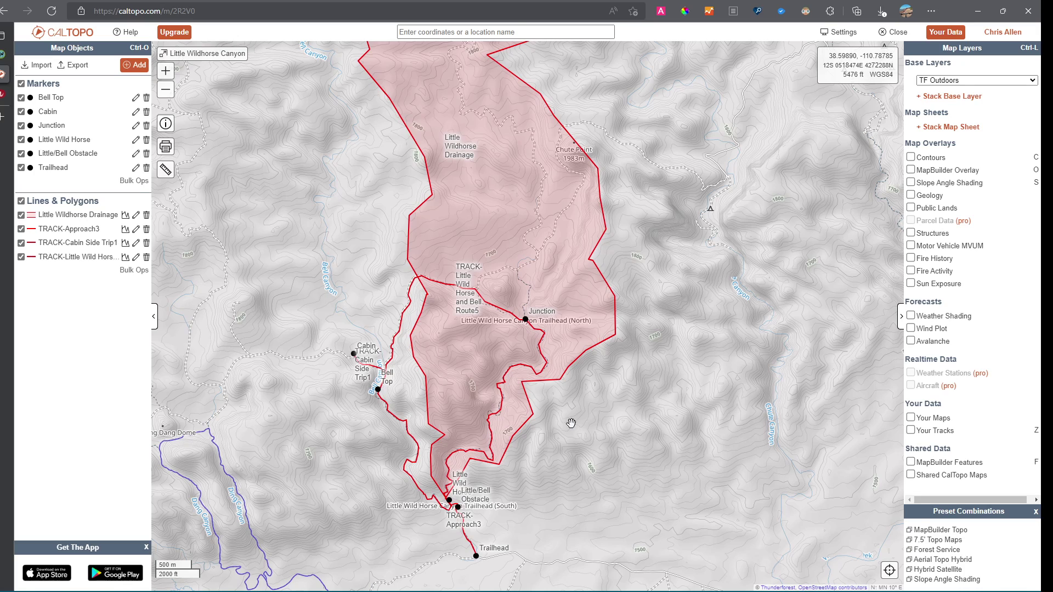
pyautogui.moveTo(633, 212); pyautogui.dragTo(629, 321)
pyautogui.scroll(-1, 630, 321)
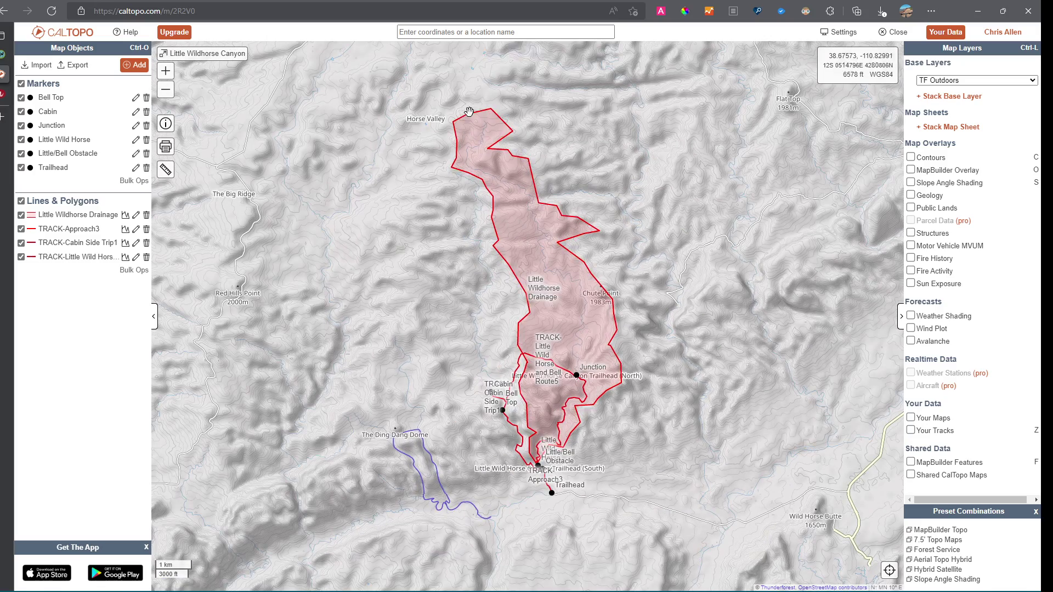
pyautogui.scroll(1, 555, 443)
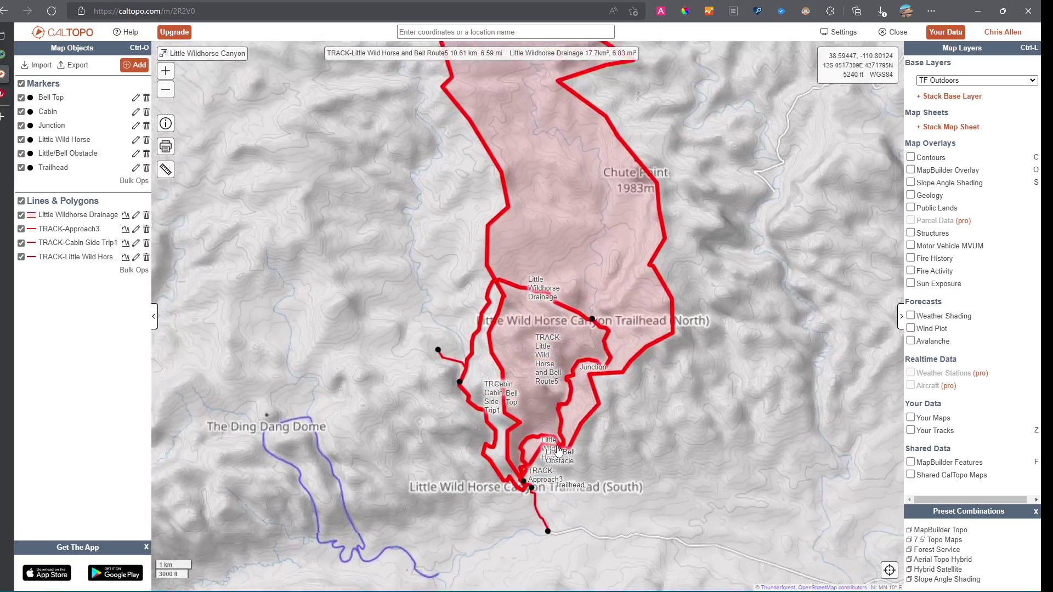
pyautogui.scroll(2, 555, 443)
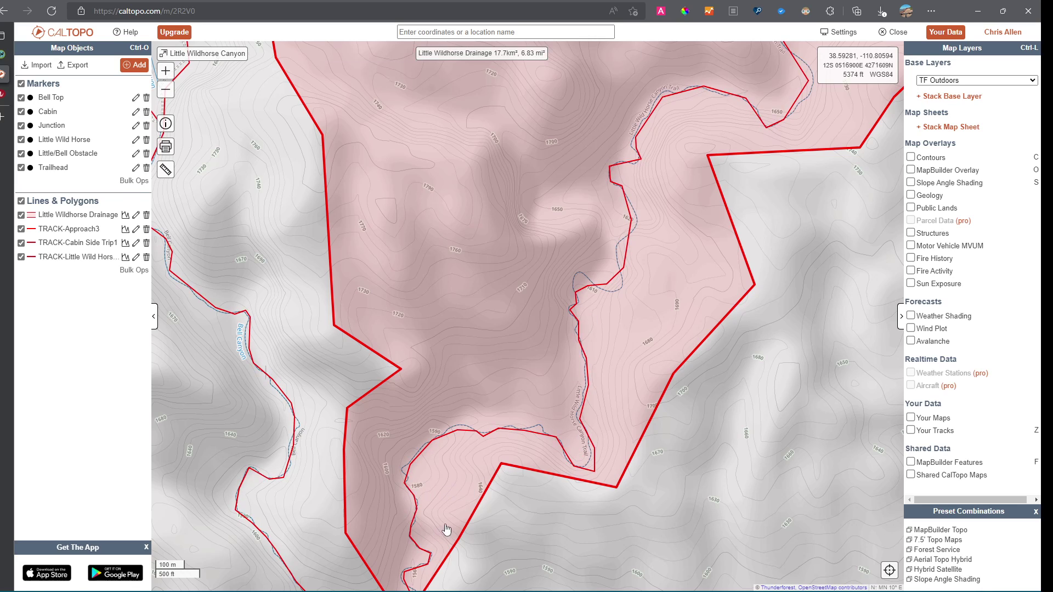
pyautogui.moveTo(446, 512); pyautogui.dragTo(494, 344)
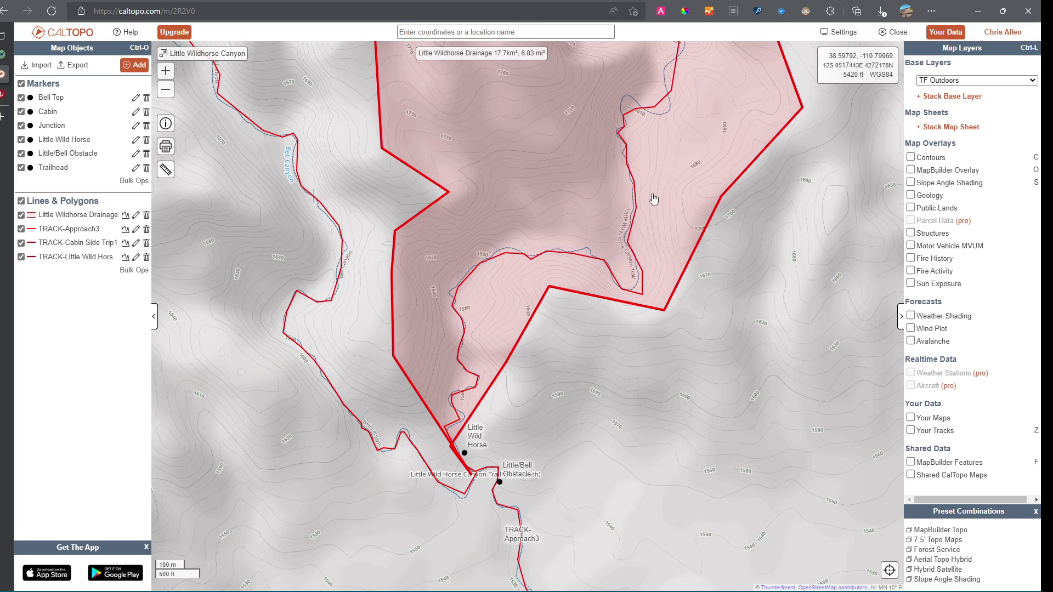
pyautogui.scroll(-1, 631, 405)
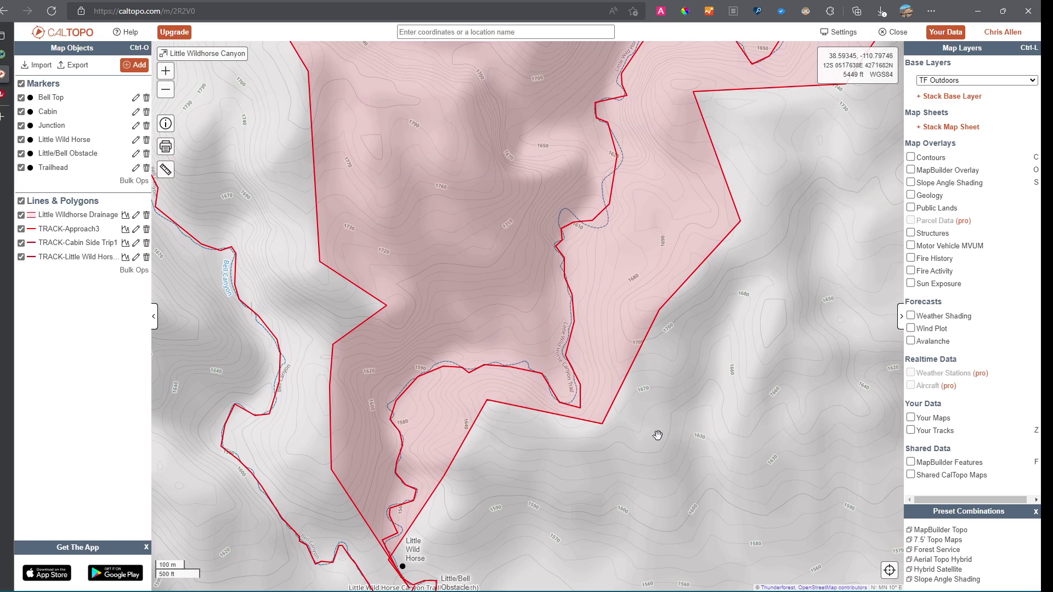
pyautogui.scroll(-2, 713, 311)
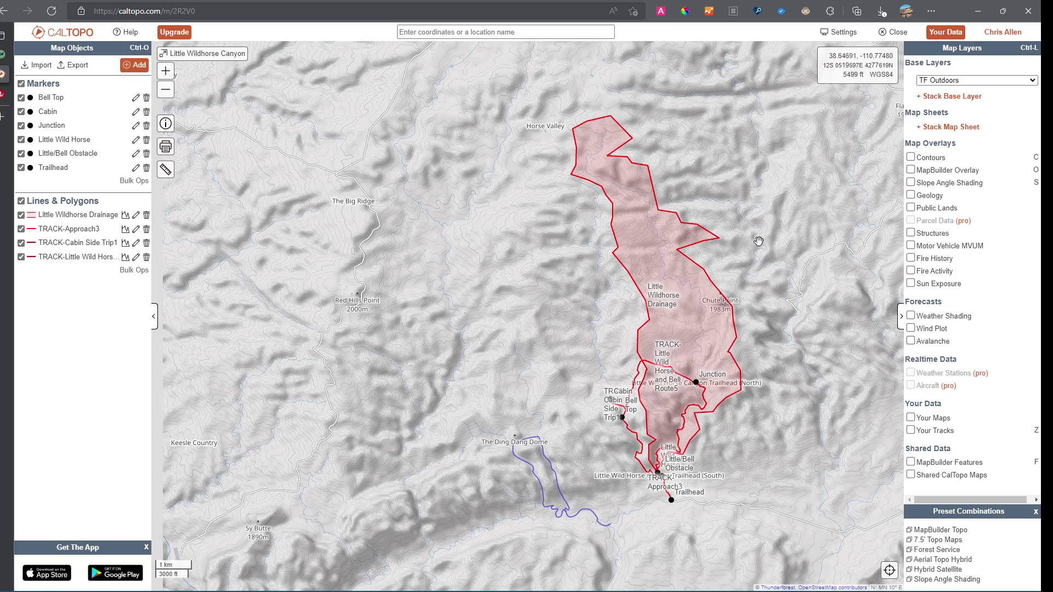
pyautogui.moveTo(758, 241); pyautogui.dragTo(726, 263)
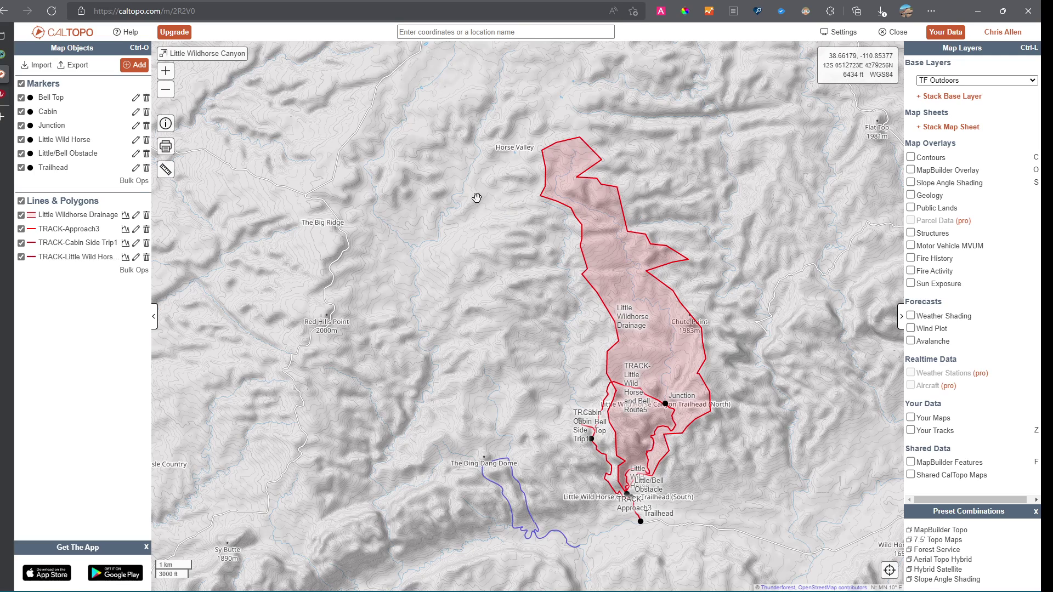
# Review the Export Selection list, cancel without exporting, and switch to Windy.com.
pyautogui.click(78, 68)
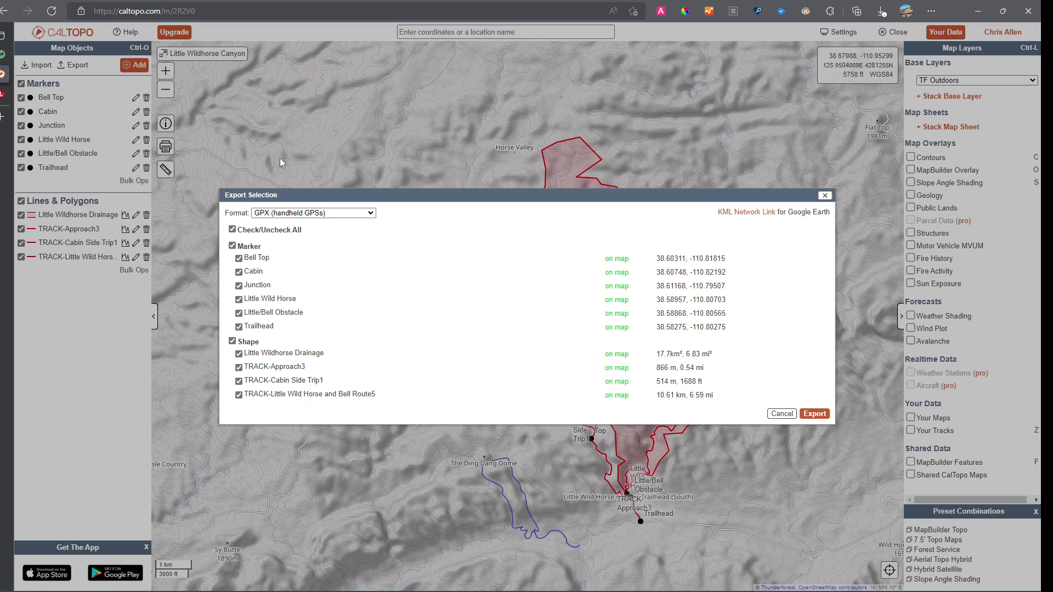
pyautogui.click(784, 414)
pyautogui.click(3, 96)
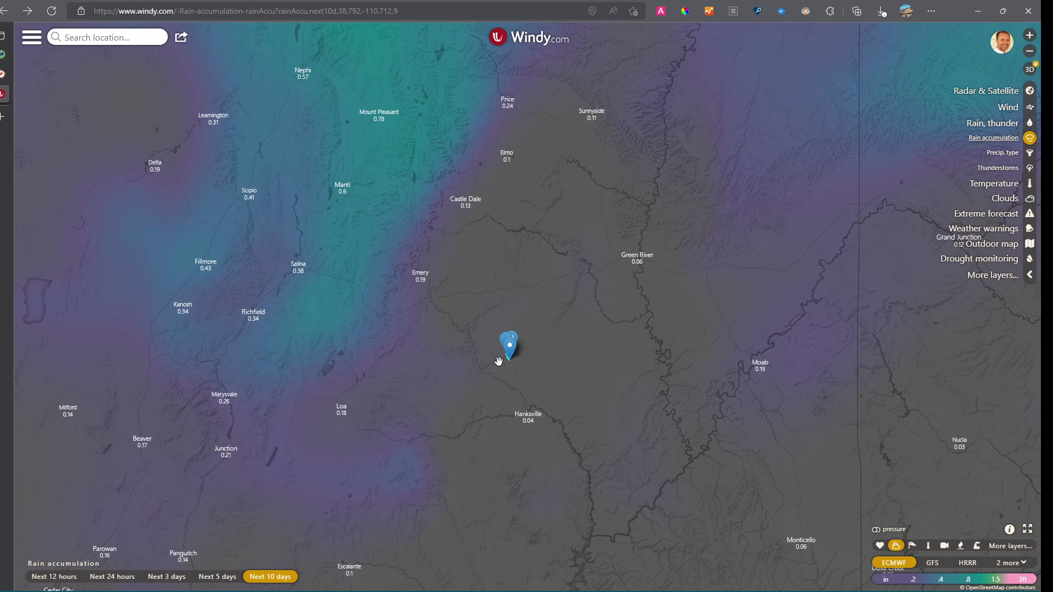
pyautogui.scroll(5, 498, 360)
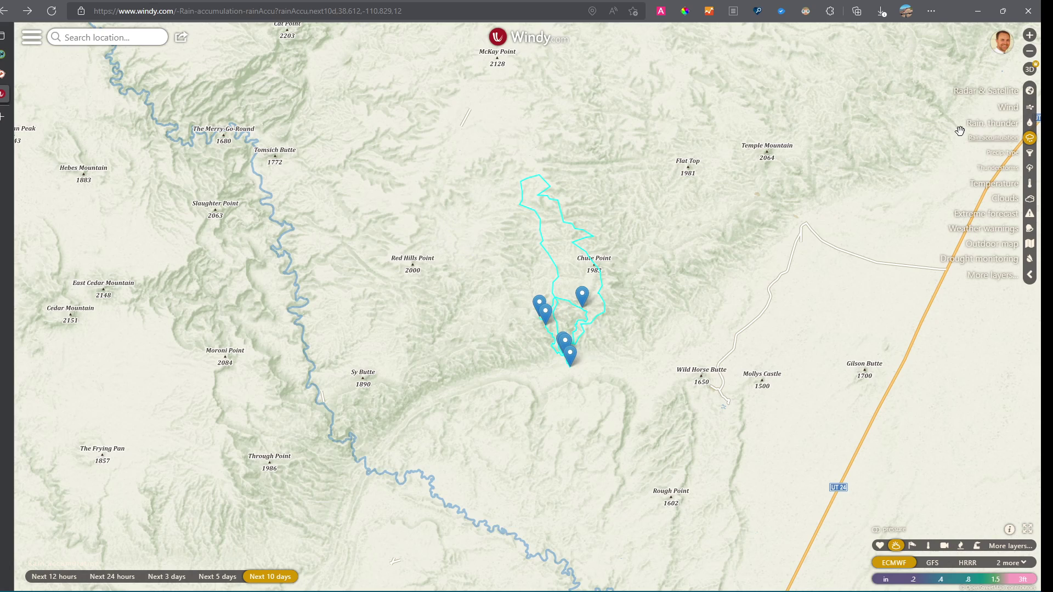
pyautogui.click(1002, 126)
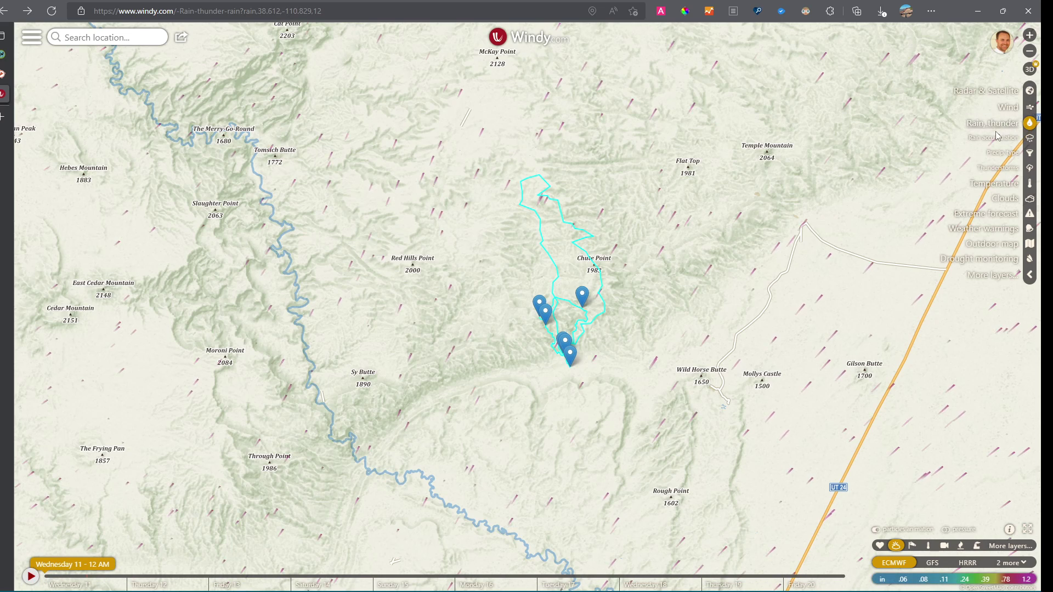
pyautogui.click(994, 137)
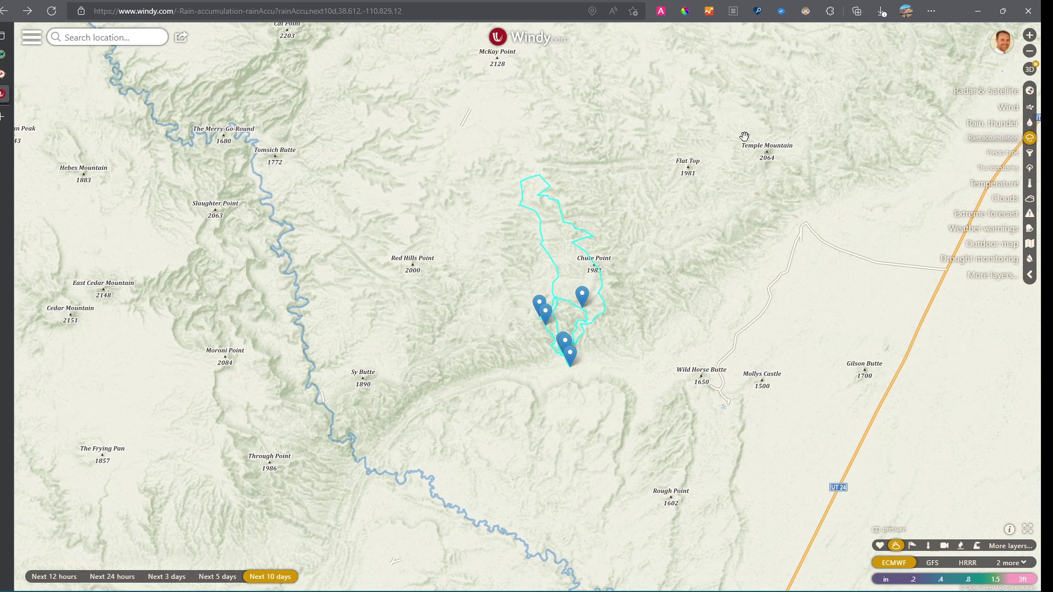
pyautogui.scroll(-5, 552, 252)
pyautogui.scroll(-2, 552, 268)
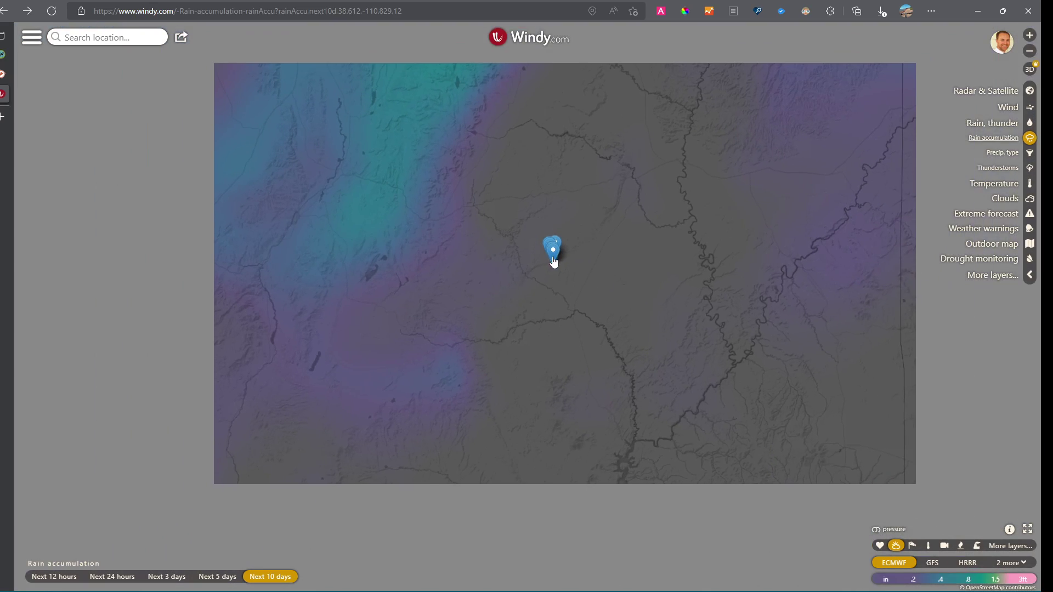
pyautogui.scroll(-2, 560, 201)
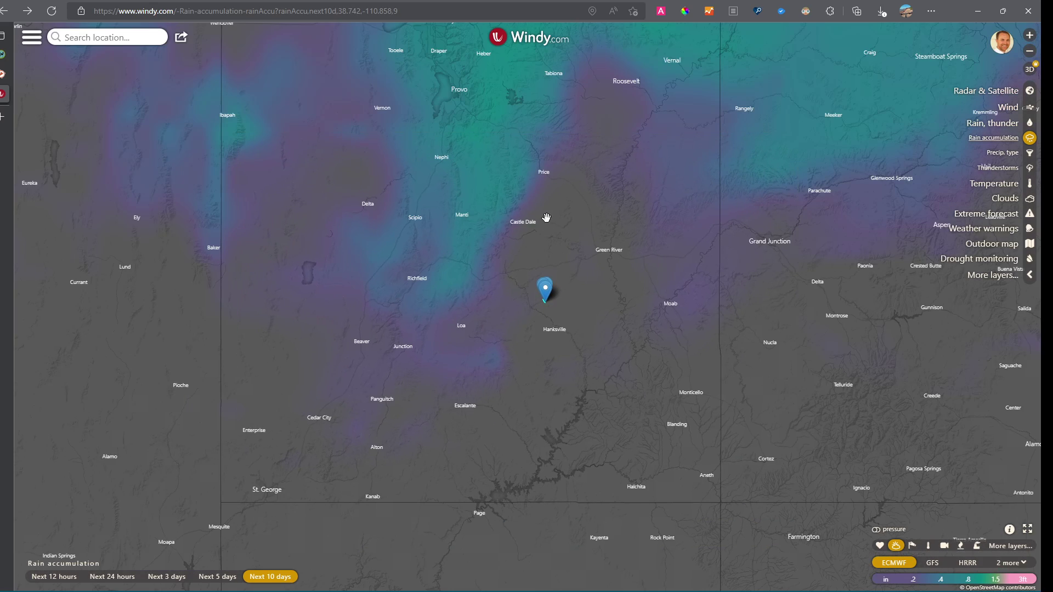
pyautogui.moveTo(546, 217); pyautogui.dragTo(574, 282)
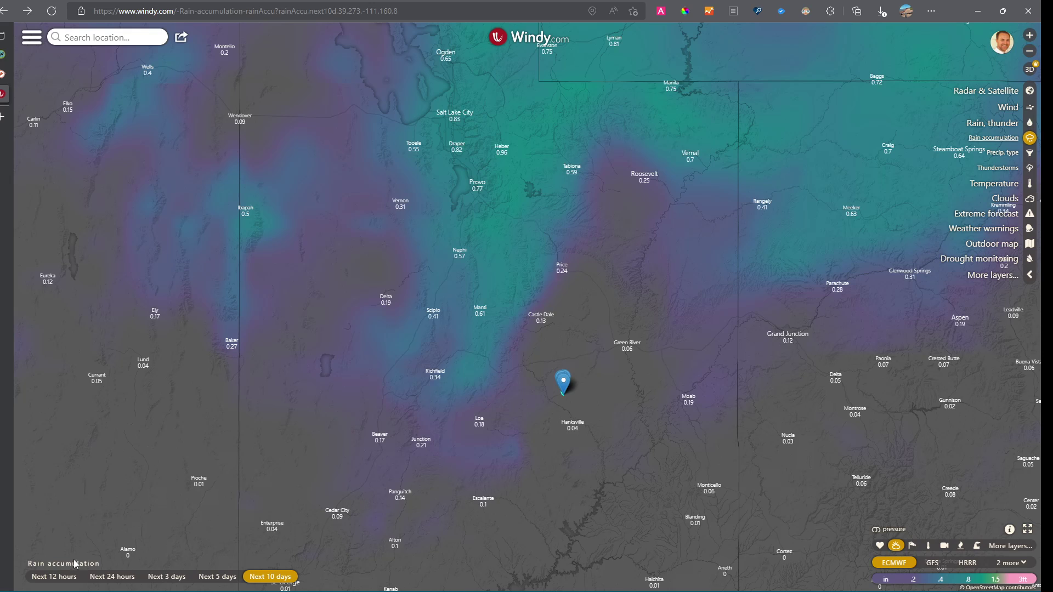
pyautogui.click(55, 576)
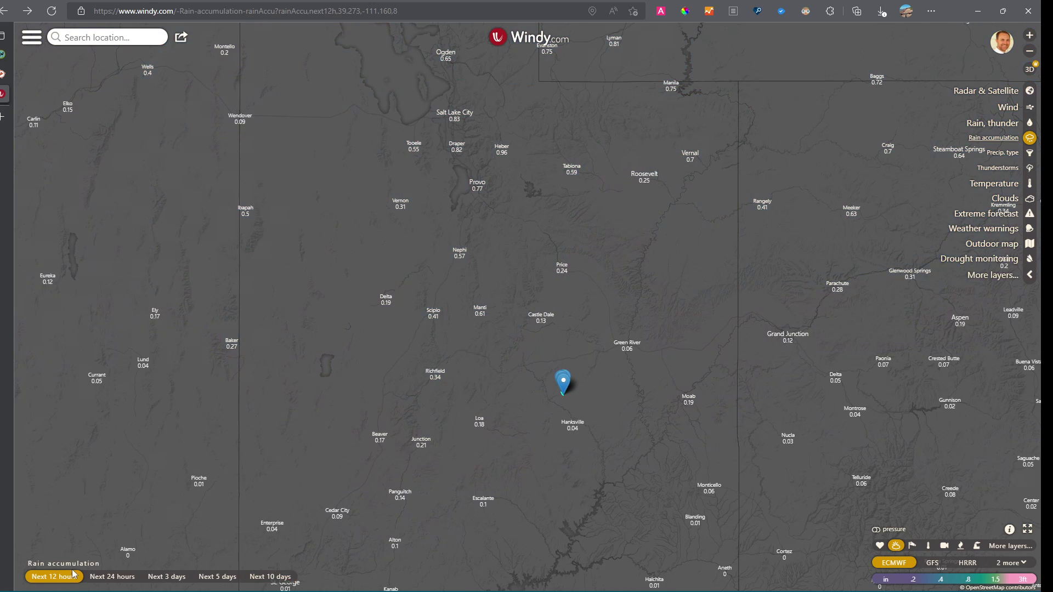
pyautogui.scroll(-1, 502, 310)
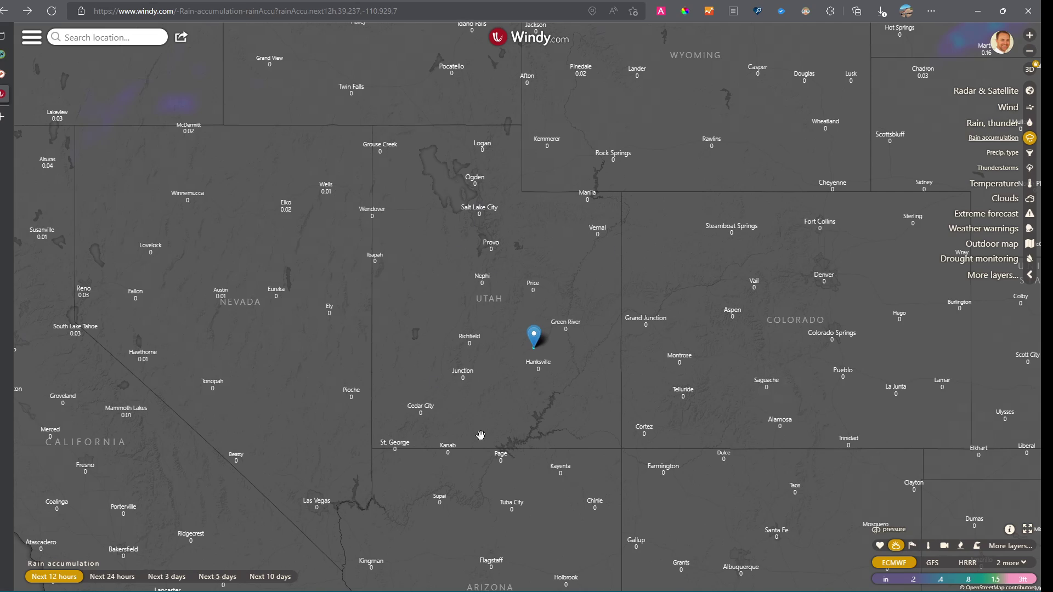
pyautogui.click(110, 578)
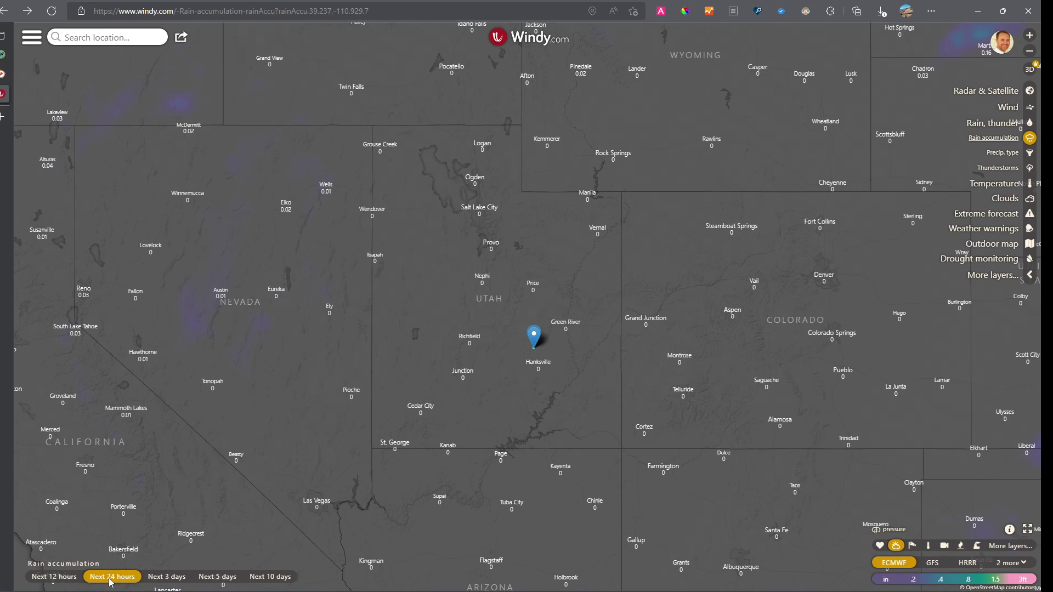
pyautogui.click(169, 578)
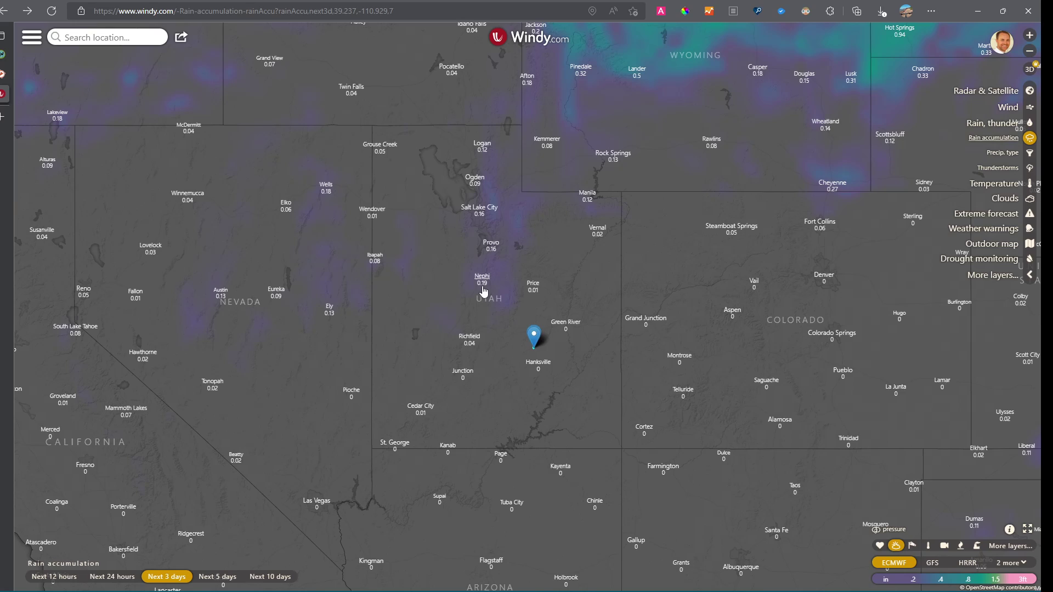
pyautogui.click(225, 577)
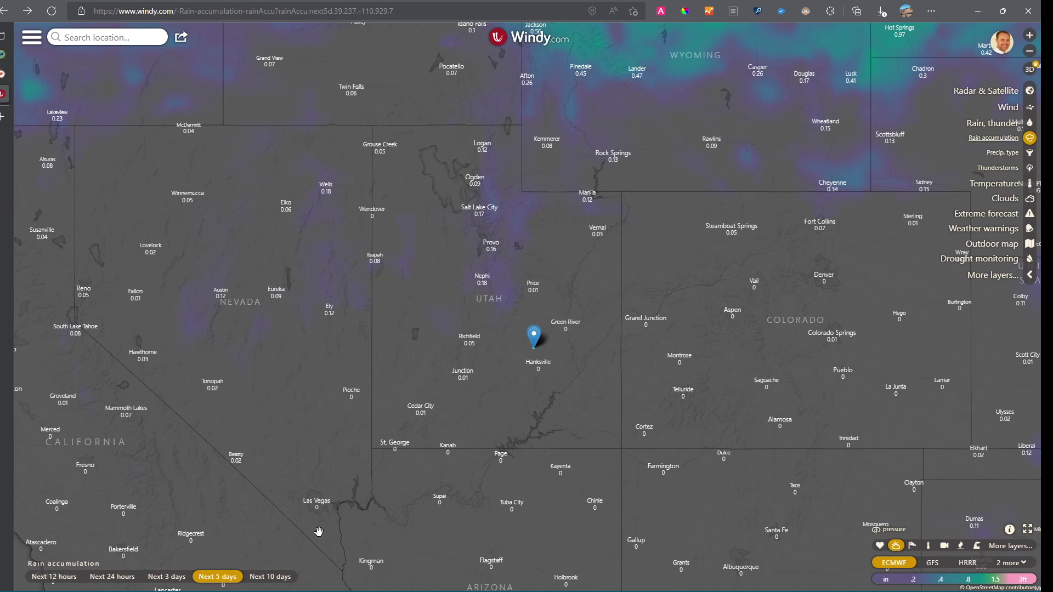
pyautogui.click(270, 582)
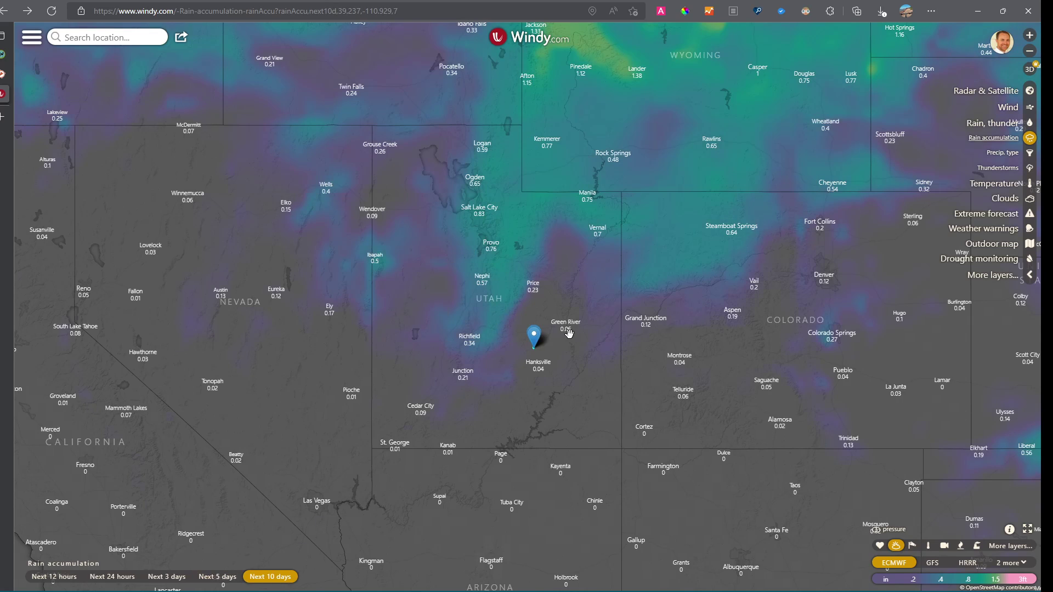
pyautogui.scroll(5, 538, 350)
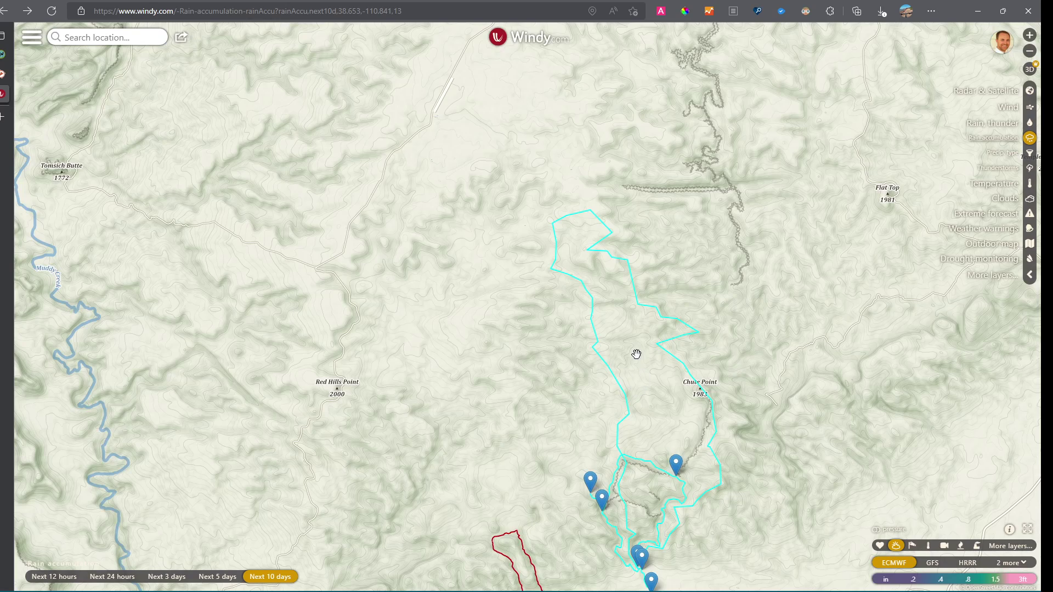
# Pick a route point and compare its rain total under GFS, then HRRR for the next 48 hours.
pyautogui.click(636, 353)
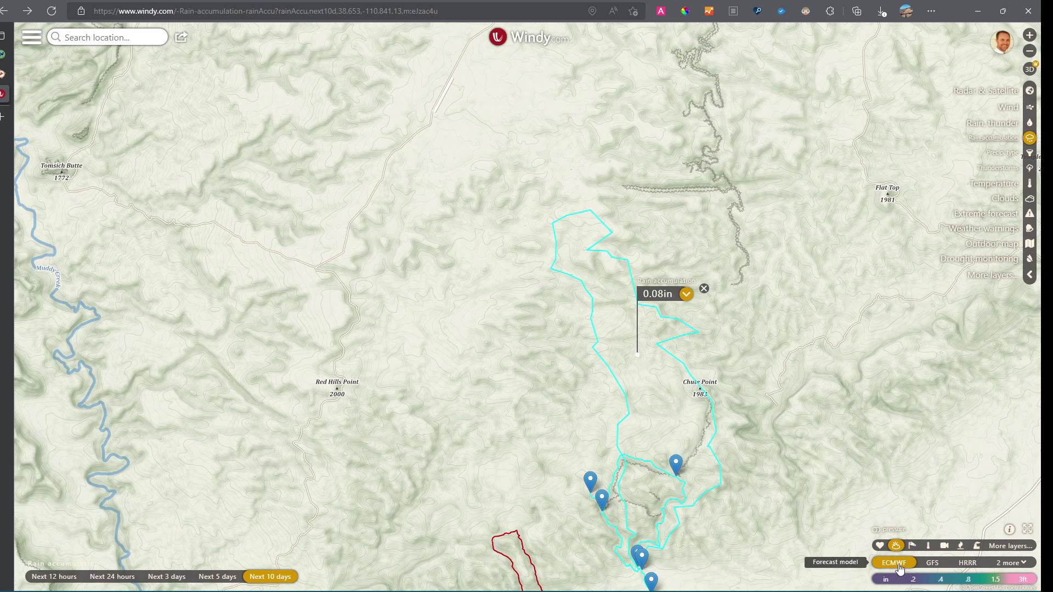
pyautogui.click(944, 567)
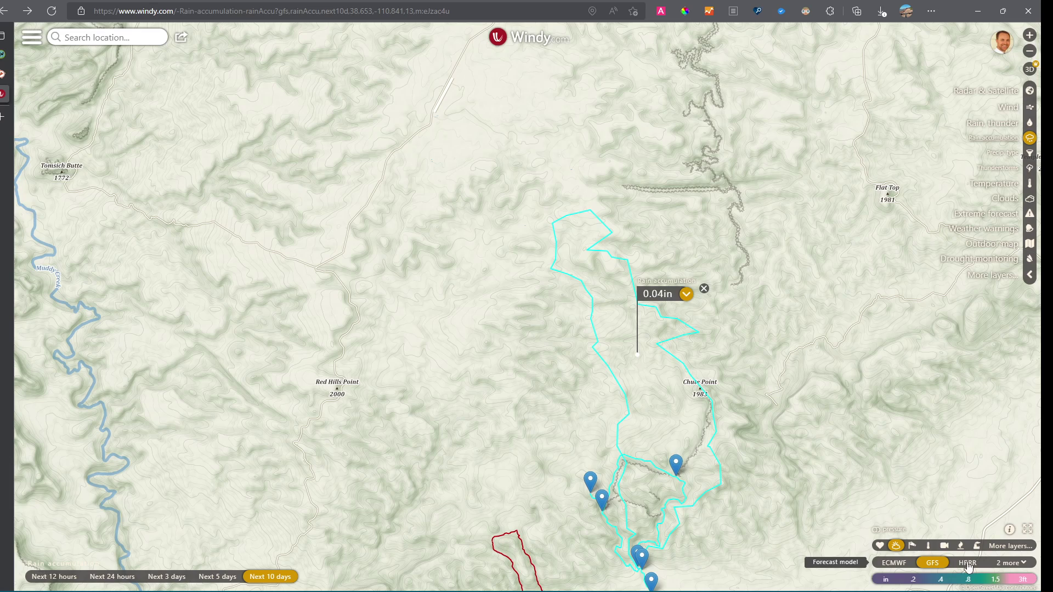
pyautogui.click(967, 563)
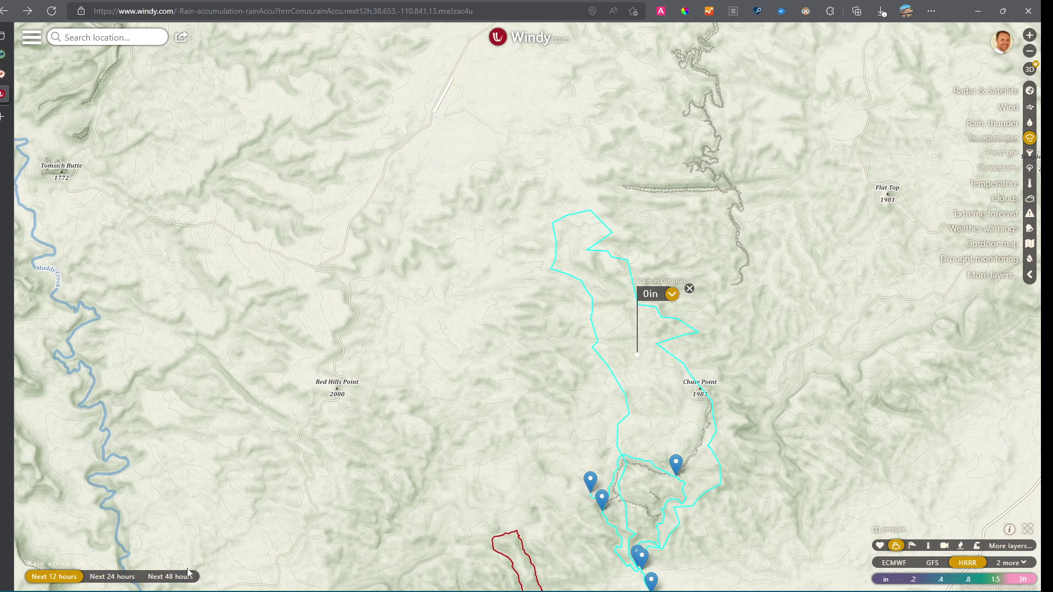
pyautogui.click(172, 577)
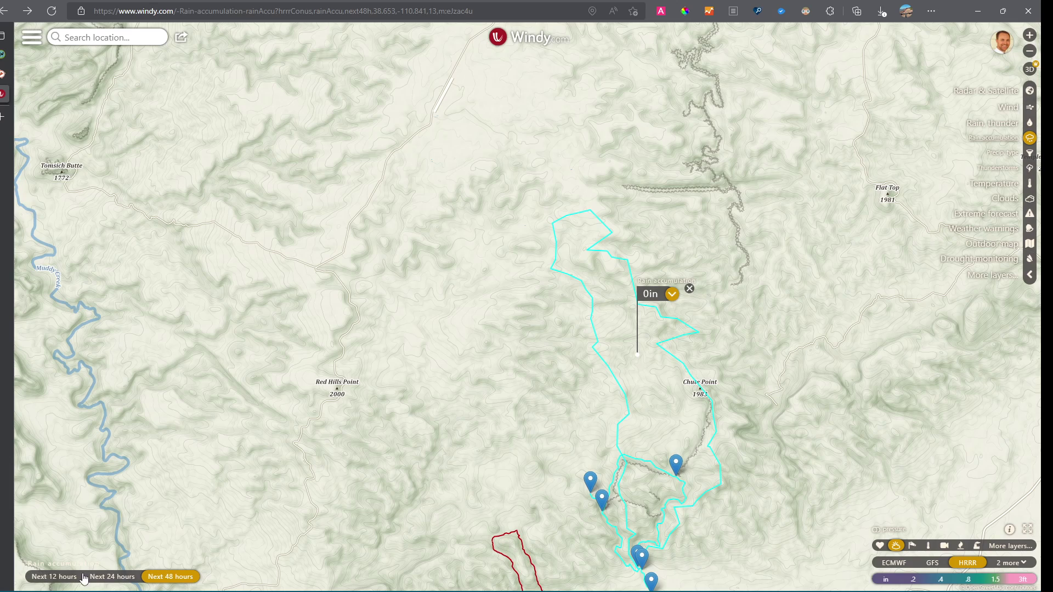
# Compare the reading under NAM for 60 hours, ICON for 5 days, then ECMWF for 10 days.
pyautogui.click(1008, 564)
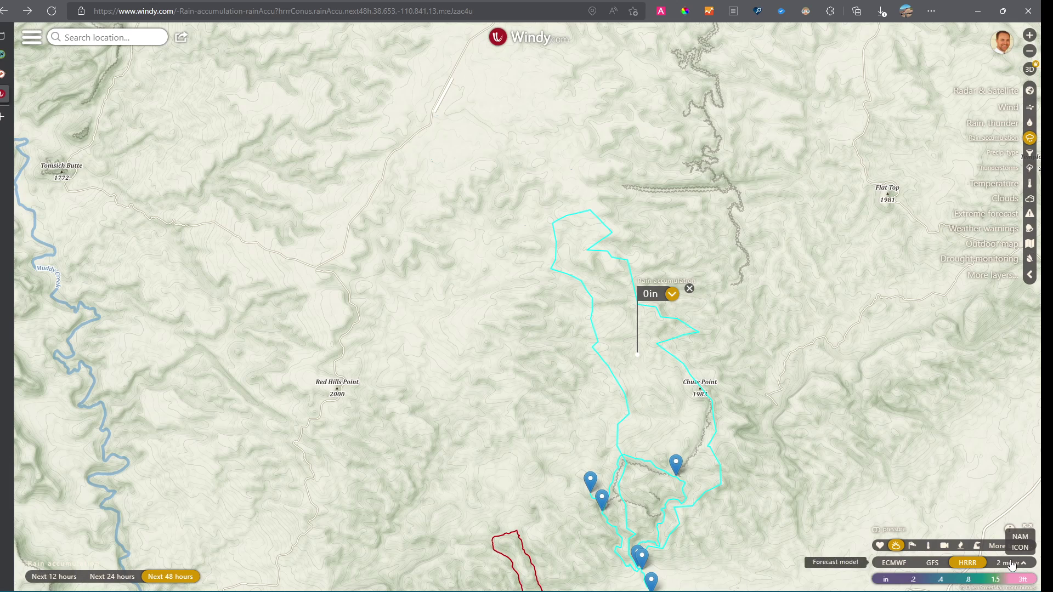
pyautogui.click(1019, 537)
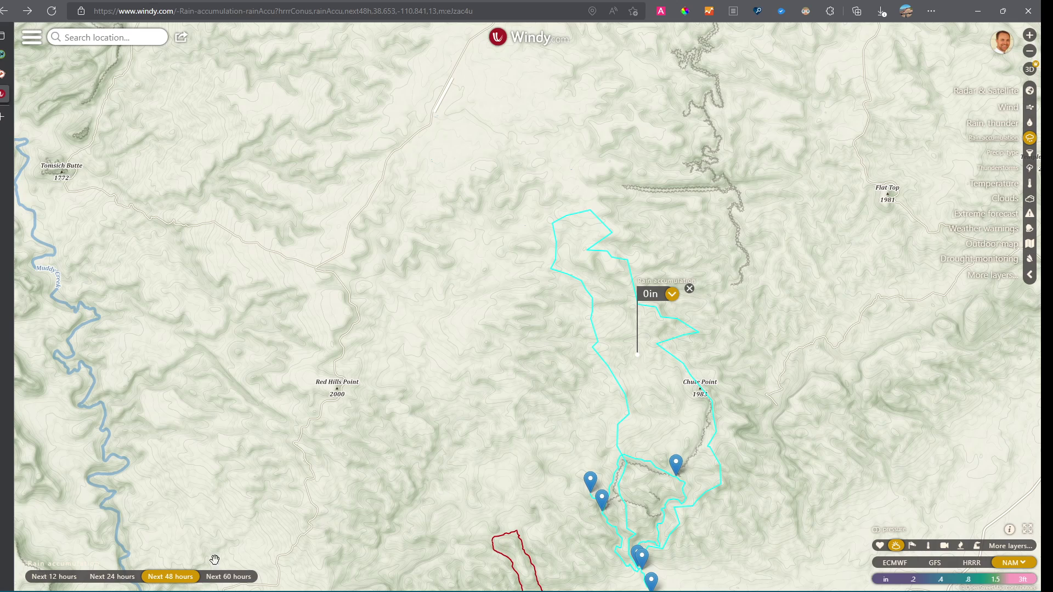
pyautogui.click(224, 578)
pyautogui.click(1021, 563)
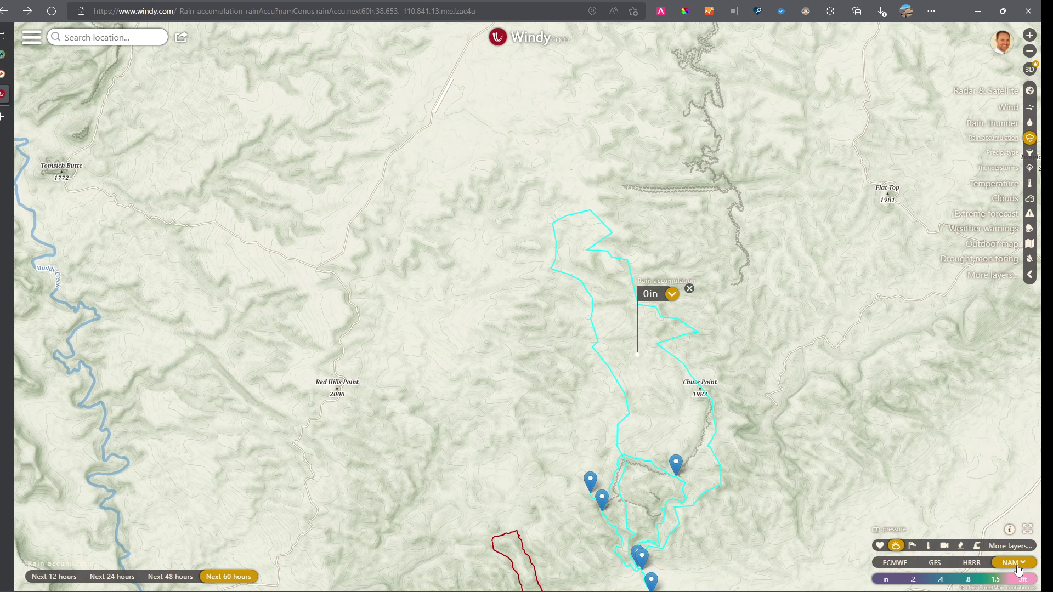
pyautogui.click(1023, 550)
pyautogui.click(277, 576)
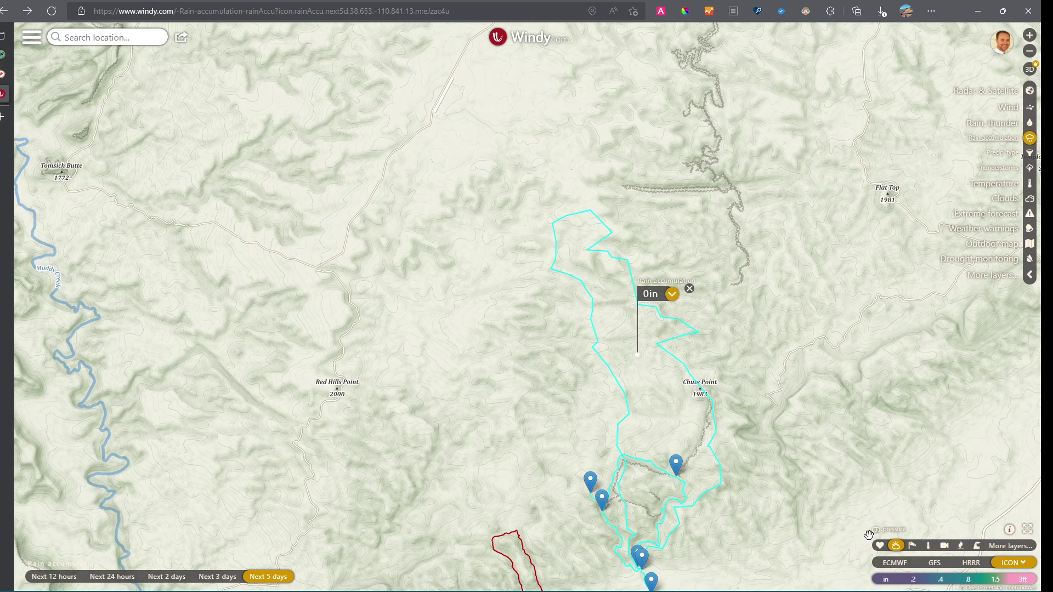
pyautogui.click(894, 563)
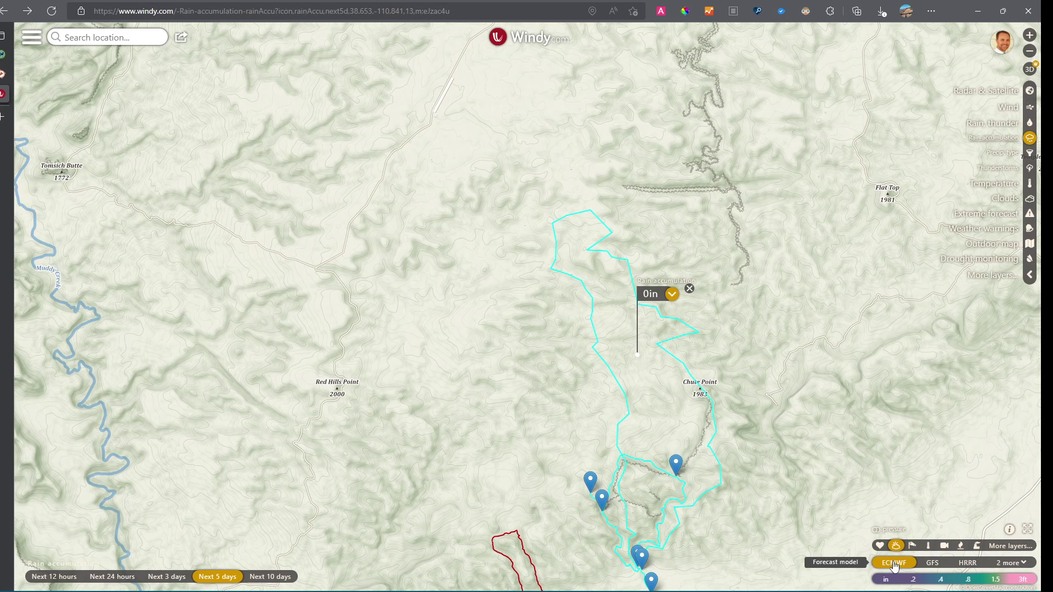
pyautogui.click(271, 577)
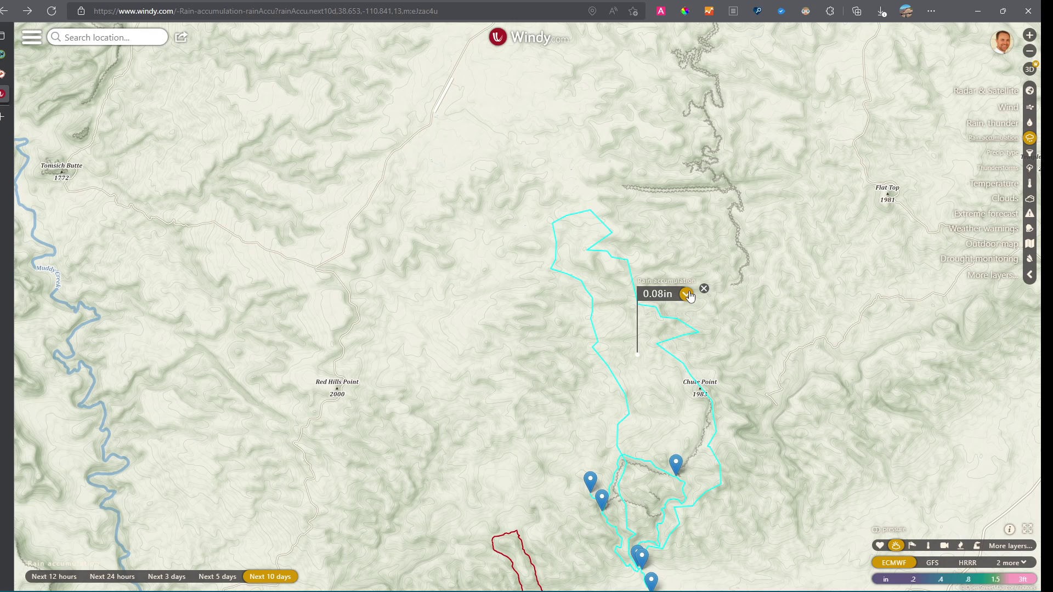
# View the point's full ten-day forecast, zoom onto the canyon trailheads, then close the forecast.
pyautogui.click(687, 295)
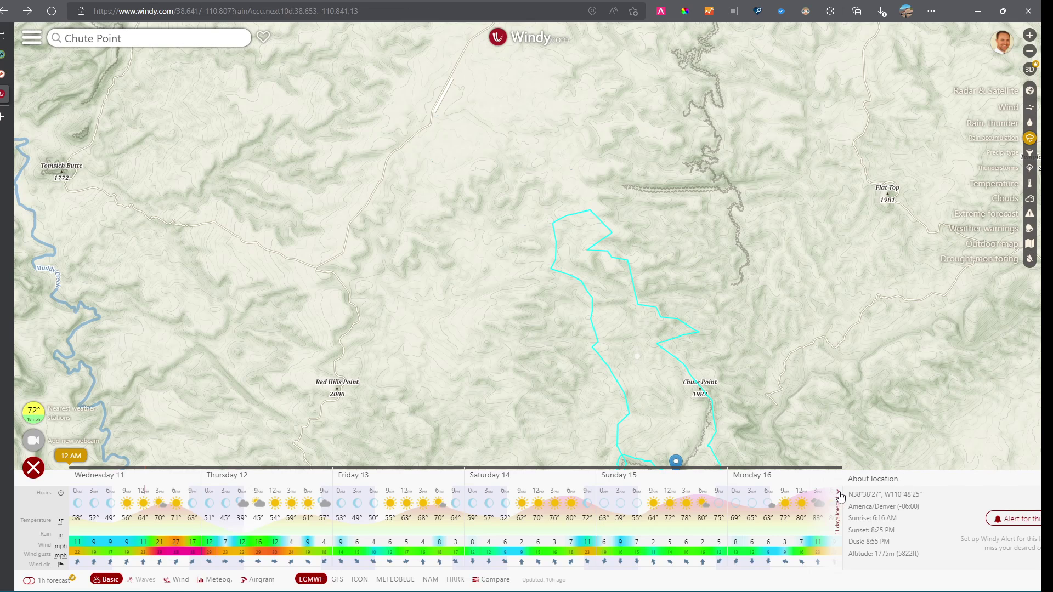
pyautogui.click(840, 497)
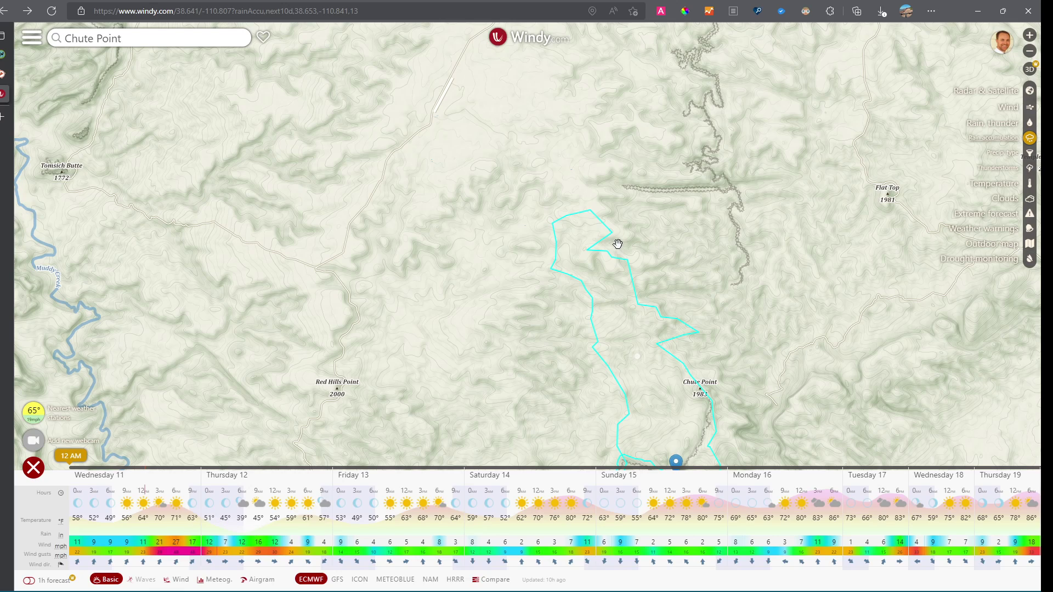
pyautogui.moveTo(631, 377); pyautogui.dragTo(620, 274)
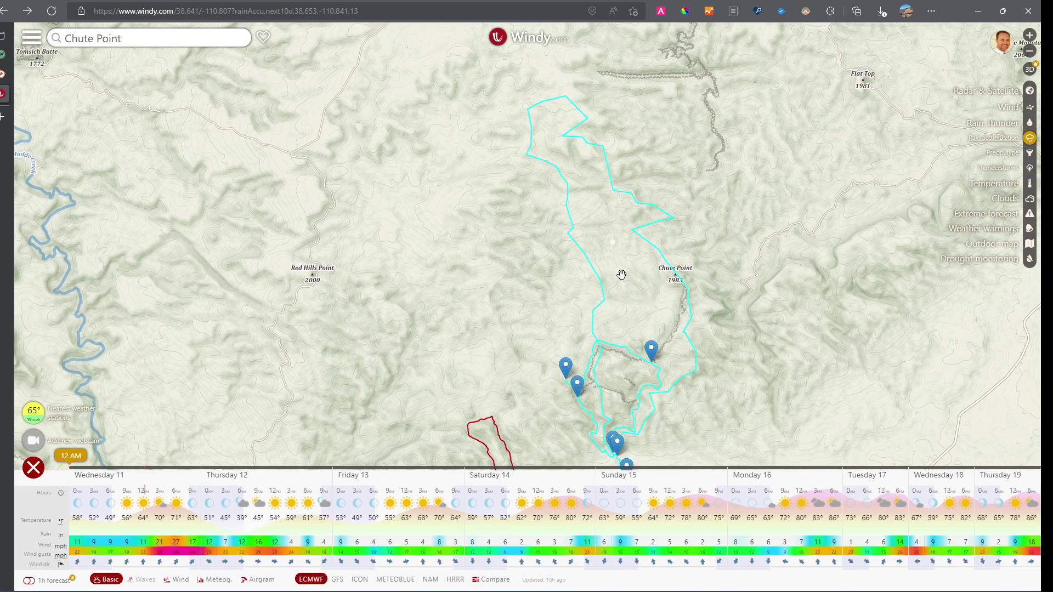
pyautogui.scroll(2, 632, 430)
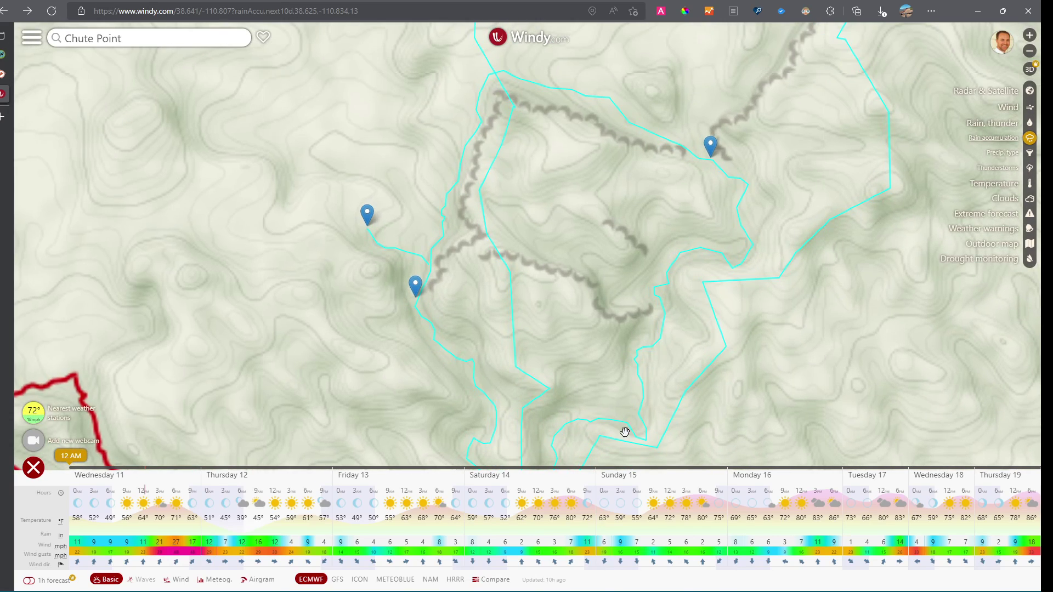
pyautogui.moveTo(630, 434); pyautogui.dragTo(606, 309)
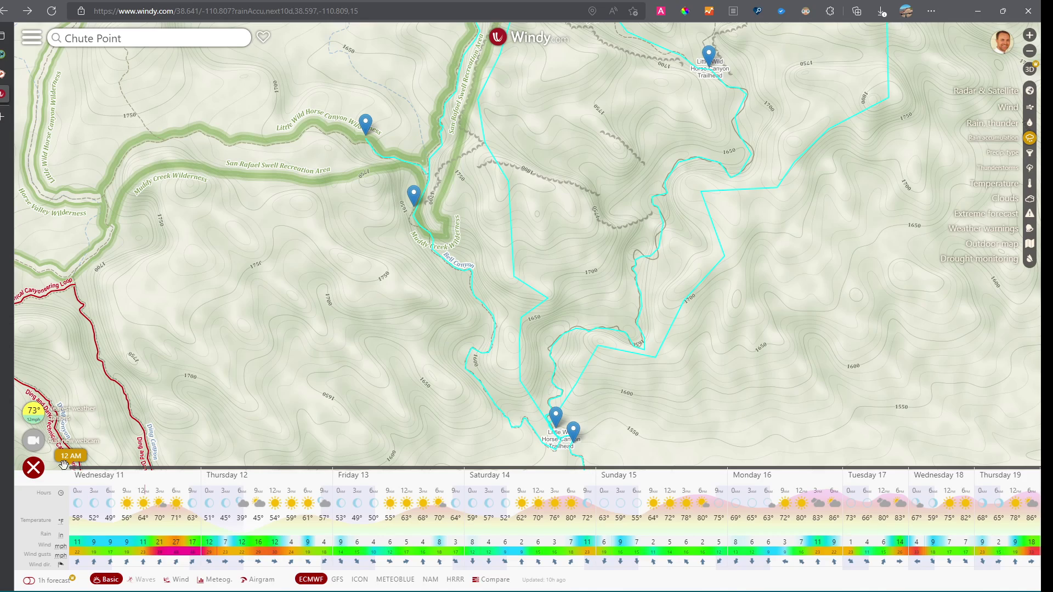
pyautogui.click(34, 469)
# Zoom out over the region and show rain accumulation for the next 12 hours.
pyautogui.scroll(-2, 488, 246)
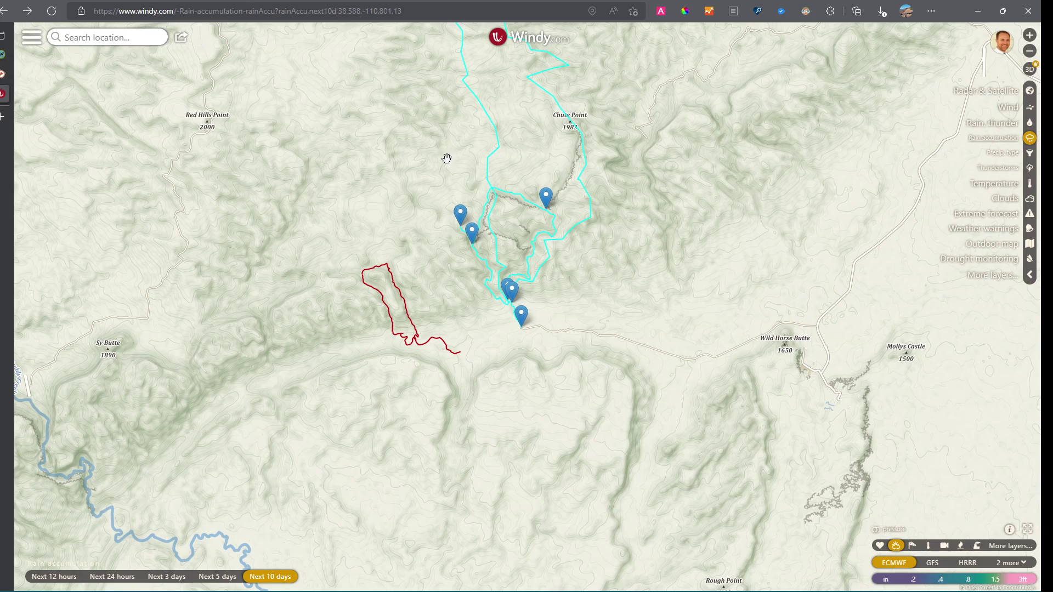
pyautogui.moveTo(447, 157); pyautogui.dragTo(454, 299)
pyautogui.scroll(-1, 444, 299)
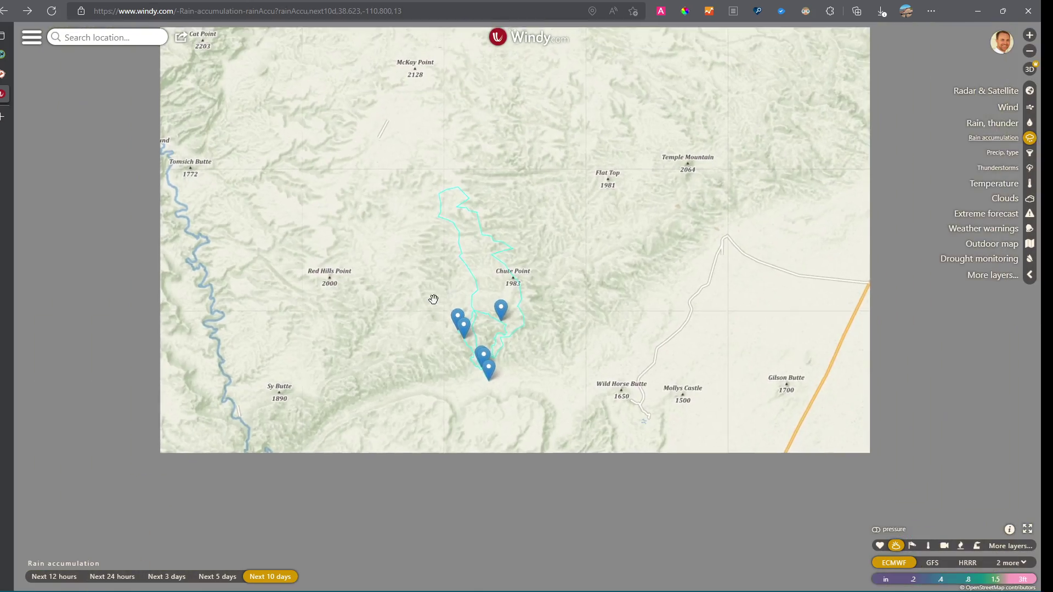
pyautogui.moveTo(402, 270); pyautogui.dragTo(405, 364)
pyautogui.scroll(-1, 416, 364)
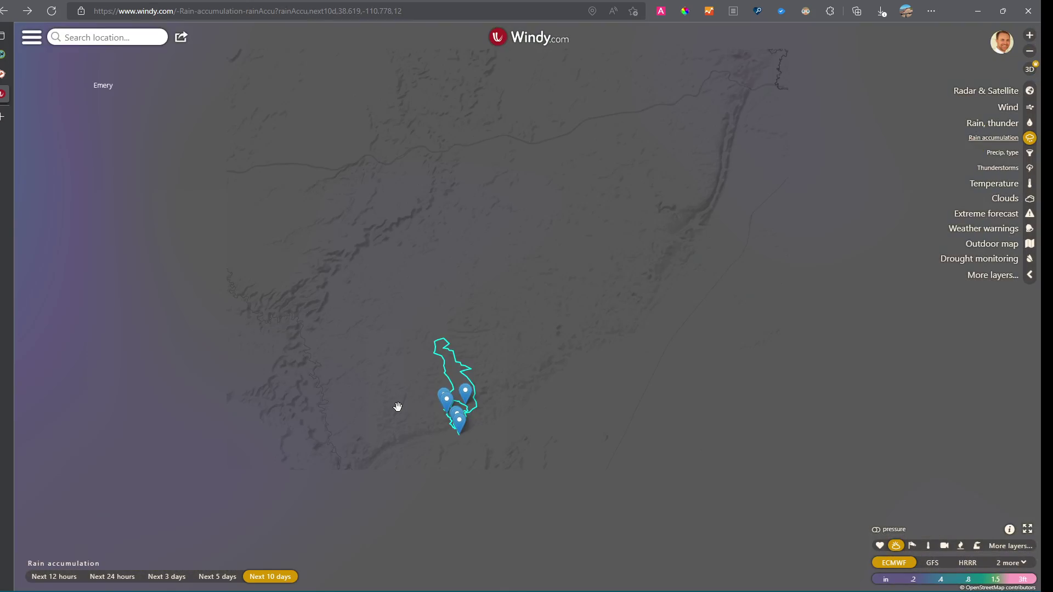
pyautogui.click(55, 577)
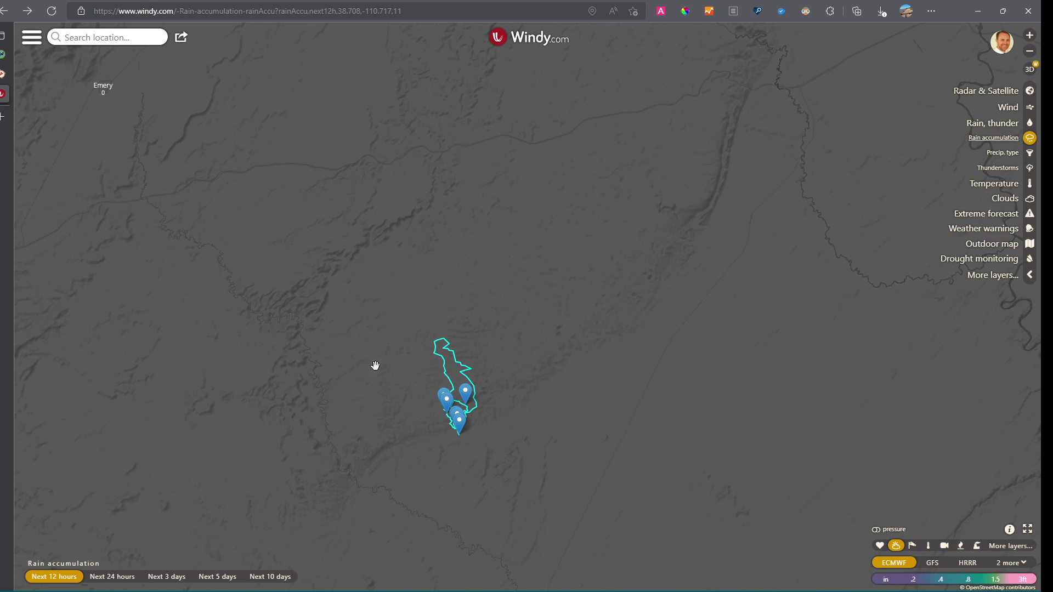
# Pick a spot near the route and reopen the Chute Point point forecast.
pyautogui.click(460, 379)
pyautogui.scroll(2, 461, 378)
pyautogui.click(510, 330)
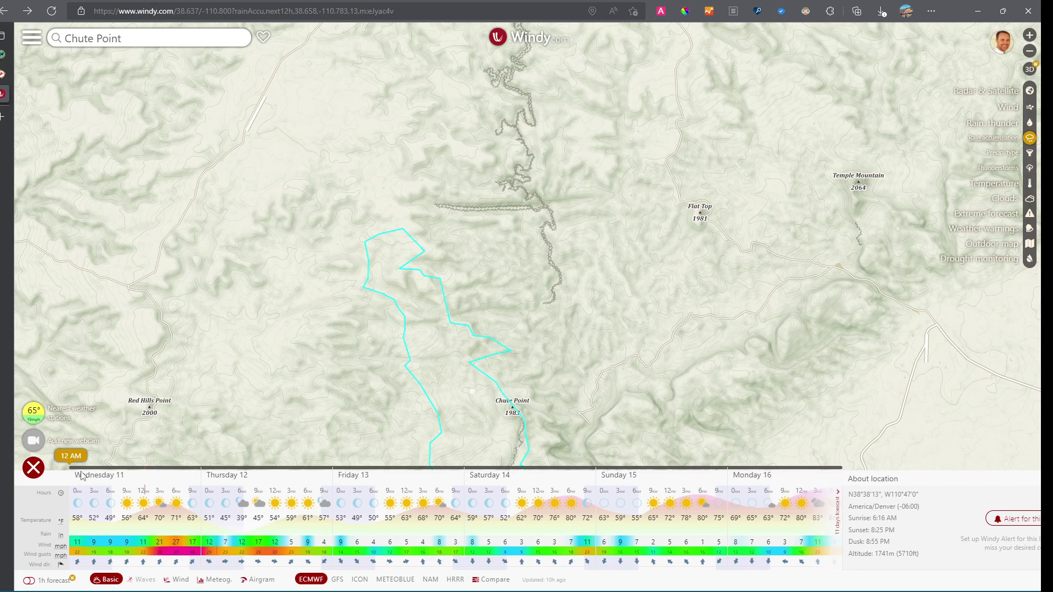
# Advance the Chute Point forecast through Wednesday to Thursday 8 AM, then close it.
pyautogui.moveTo(102, 470); pyautogui.dragTo(214, 472)
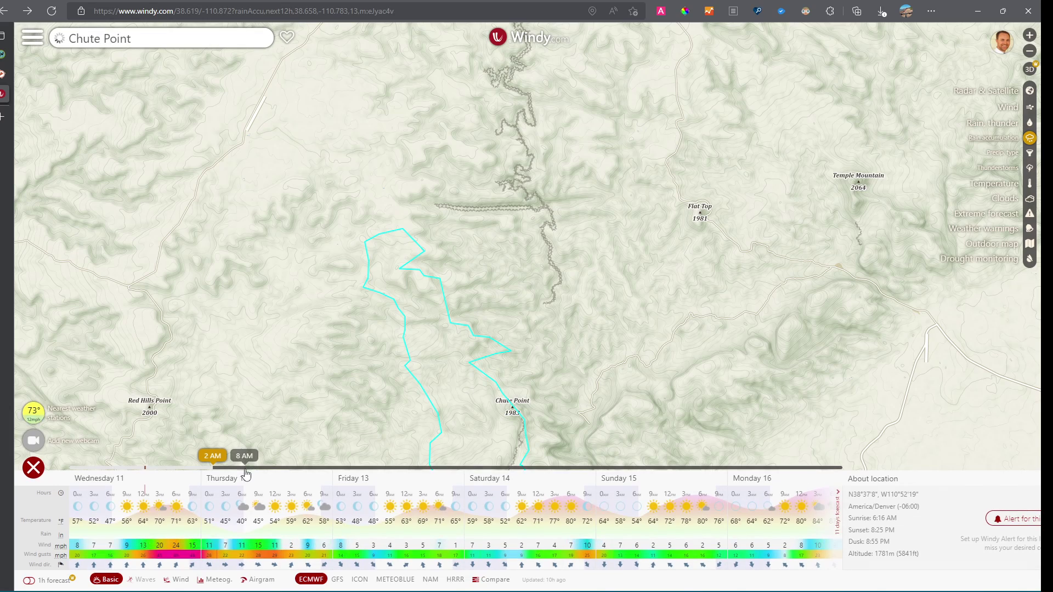
pyautogui.click(250, 471)
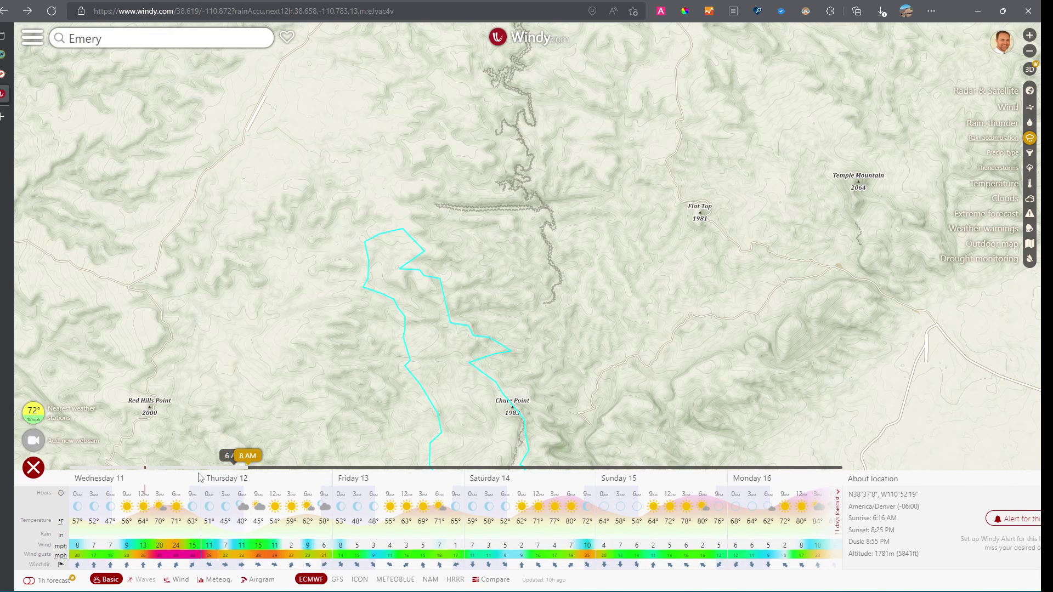
pyautogui.click(34, 469)
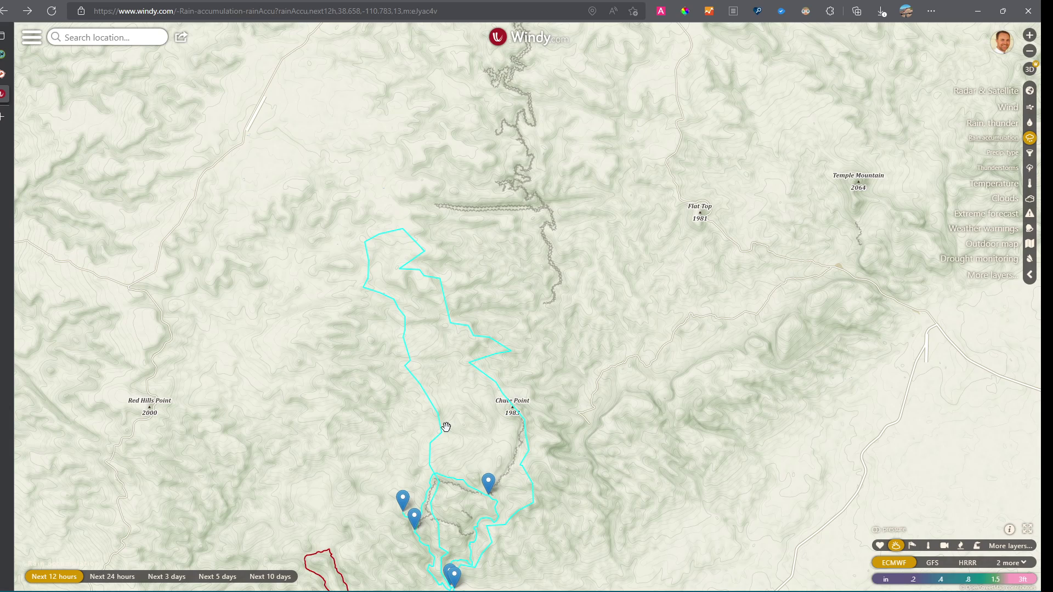
# Pan the map south to reveal the full route, Wild Horse Butte and Sy Butte.
pyautogui.moveTo(472, 433); pyautogui.dragTo(482, 327)
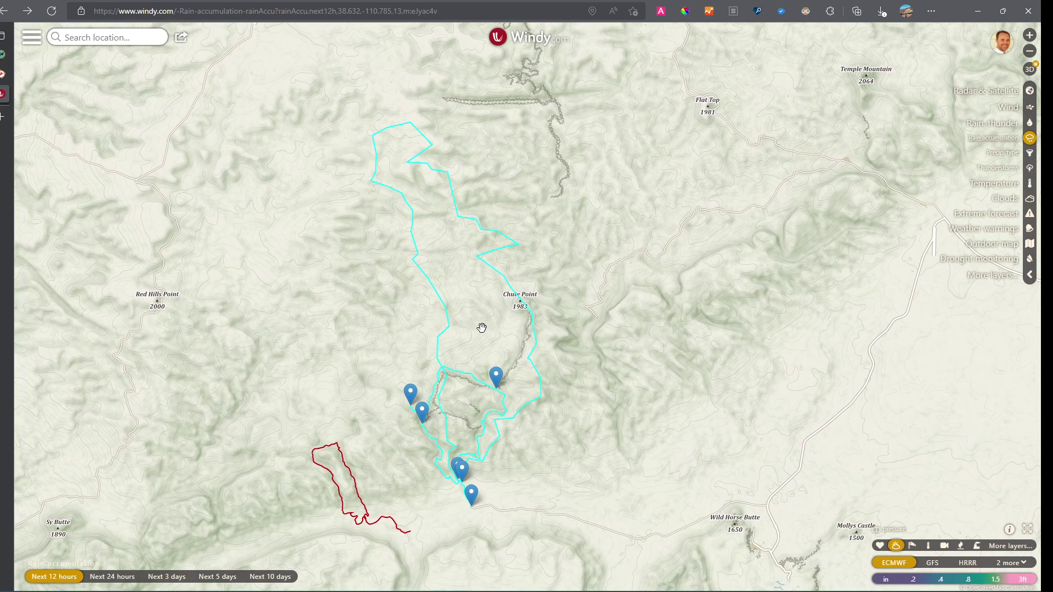